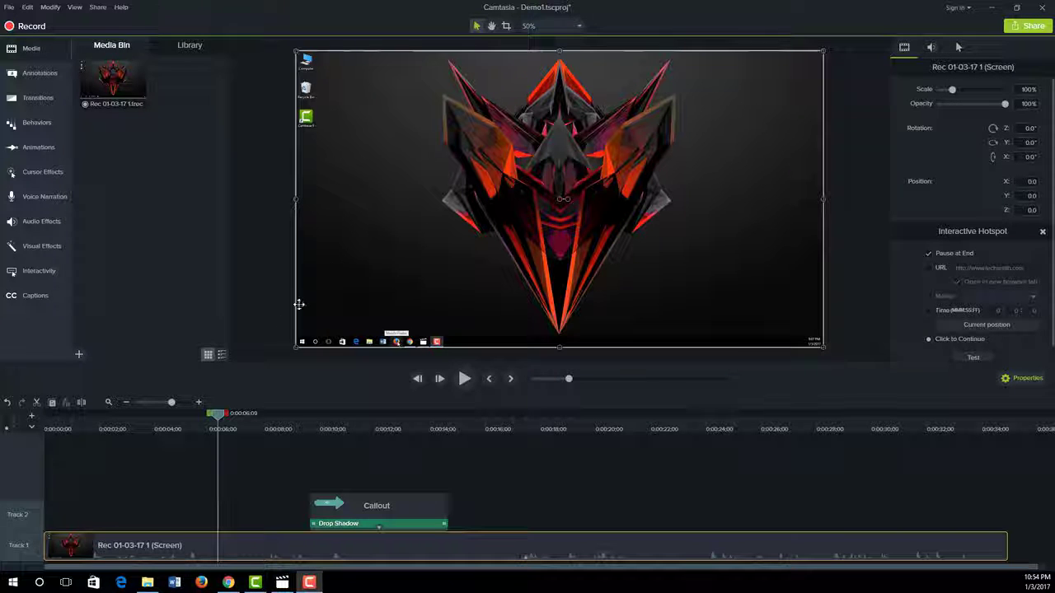
# Move the playhead to 0:00:05;21 and try resizing the recording on the canvas, ending at 100% scale
pyautogui.moveTo(218, 419); pyautogui.dragTo(199, 458)
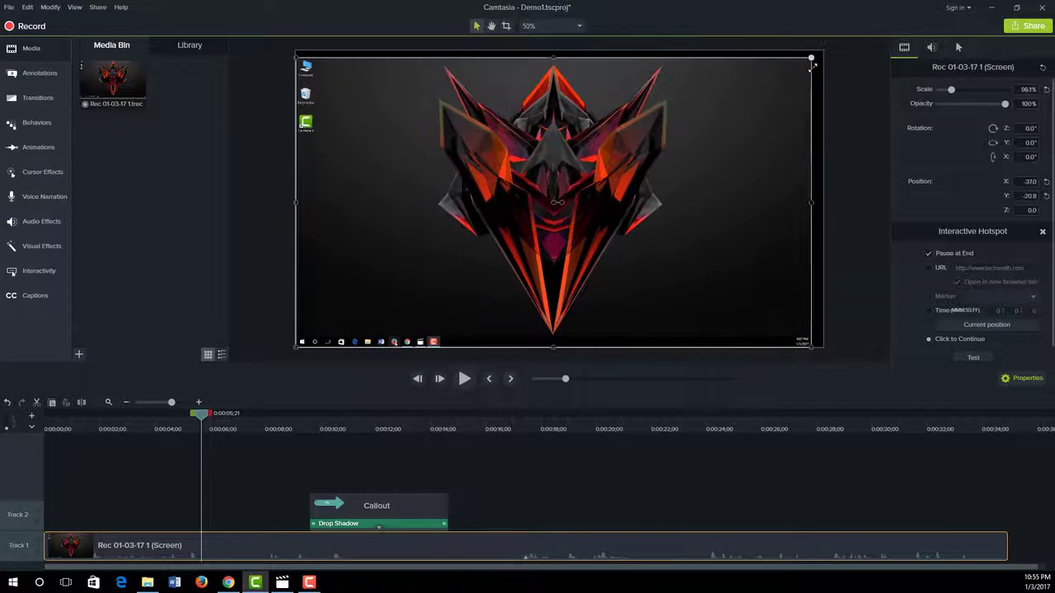
pyautogui.moveTo(823, 51)
pyautogui.mouseDown()
pyautogui.moveTo(860, 43)
pyautogui.moveTo(750, 90)
pyautogui.moveTo(823, 50)
pyautogui.moveTo(615, 168)
pyautogui.moveTo(621, 183)
pyautogui.moveTo(766, 108)
pyautogui.moveTo(824, 59)
pyautogui.mouseUp()
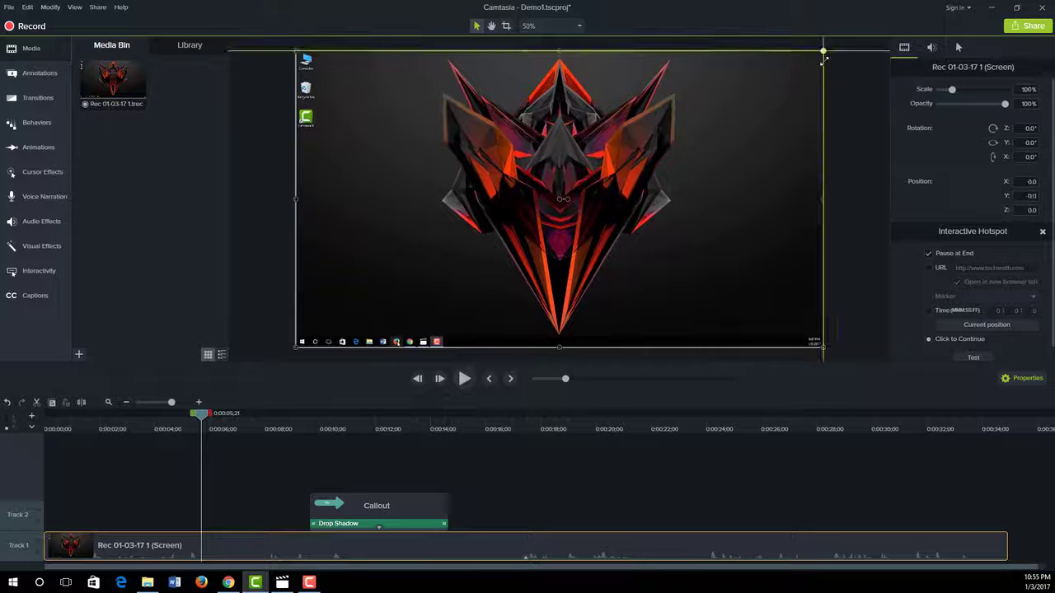
pyautogui.moveTo(546, 50)
pyautogui.mouseDown()
pyautogui.moveTo(544, 129)
pyautogui.moveTo(550, 53)
pyautogui.mouseUp()
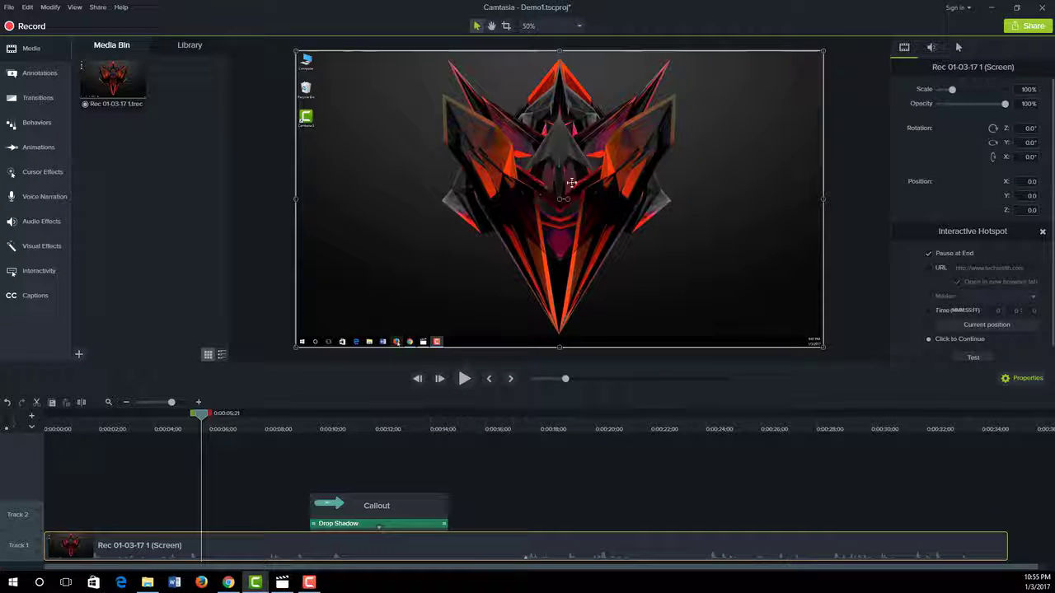
# Try the canvas magnification at 200% and 300%, and return it to 50%
pyautogui.click(545, 26)
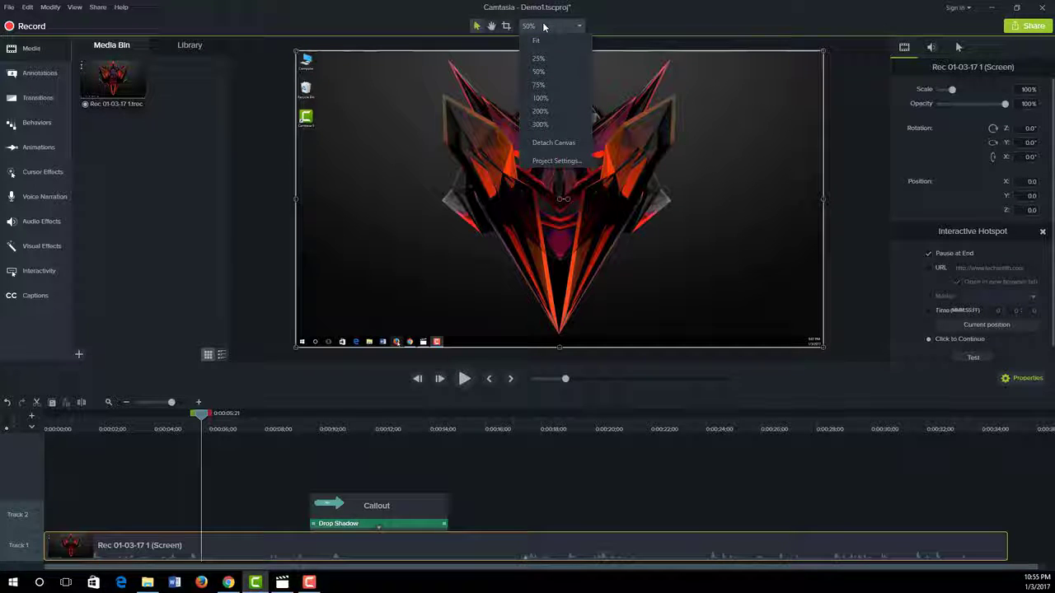
pyautogui.click(553, 112)
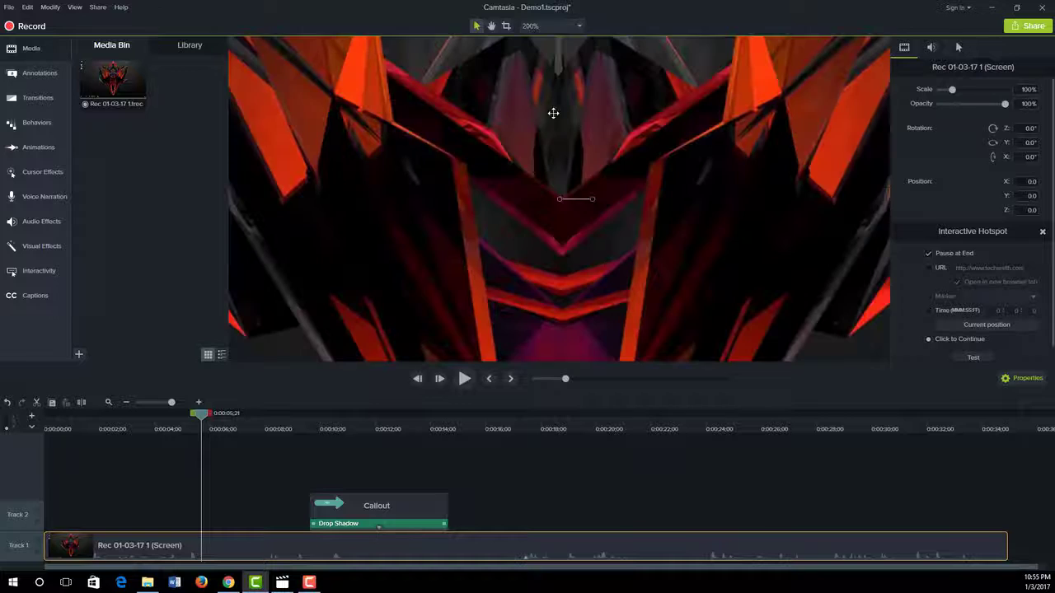
pyautogui.click(554, 27)
pyautogui.click(545, 126)
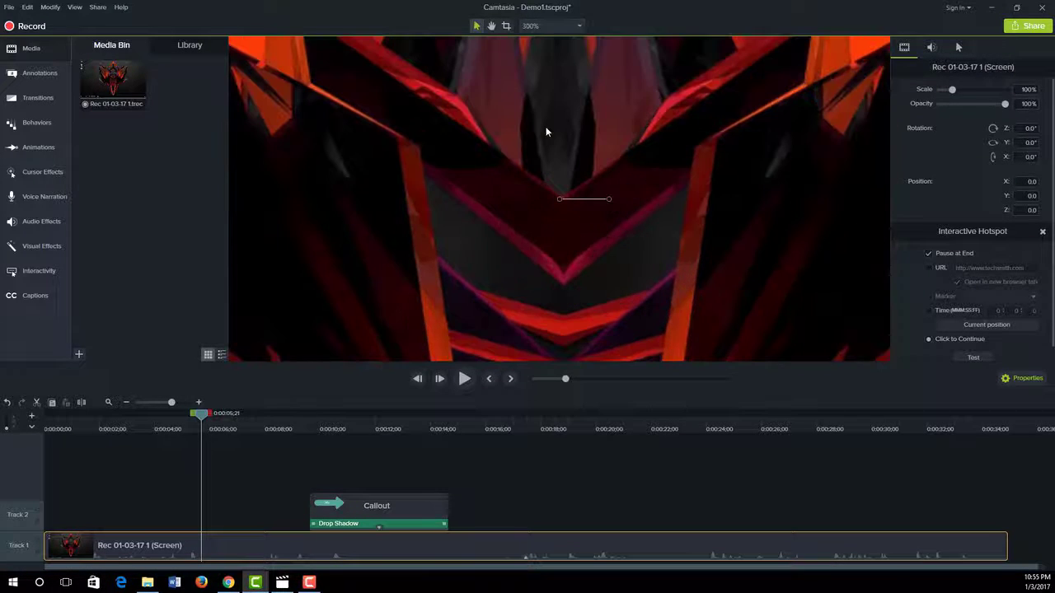
pyautogui.click(536, 27)
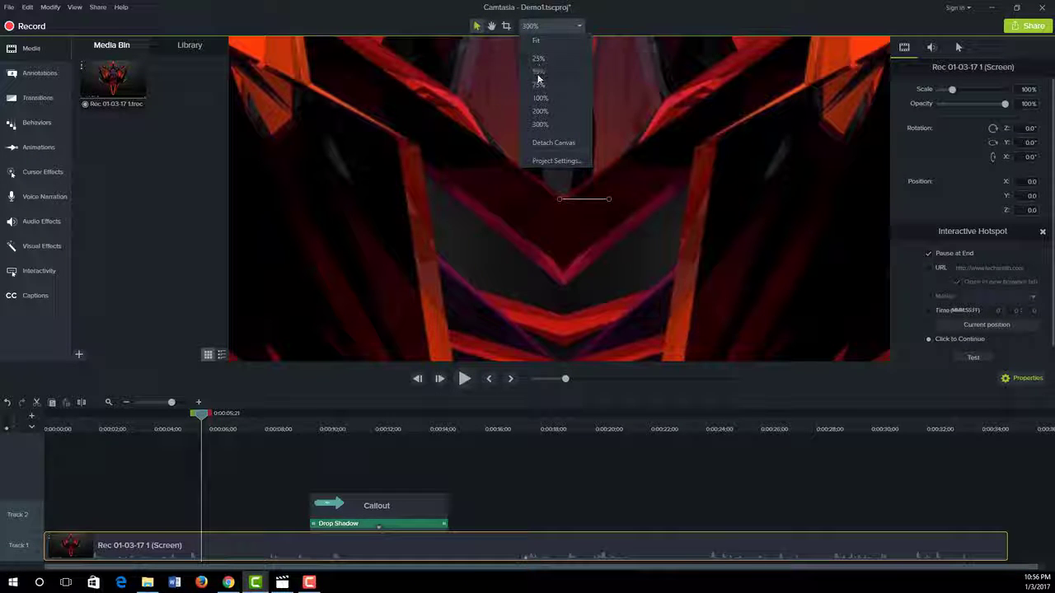
pyautogui.click(538, 72)
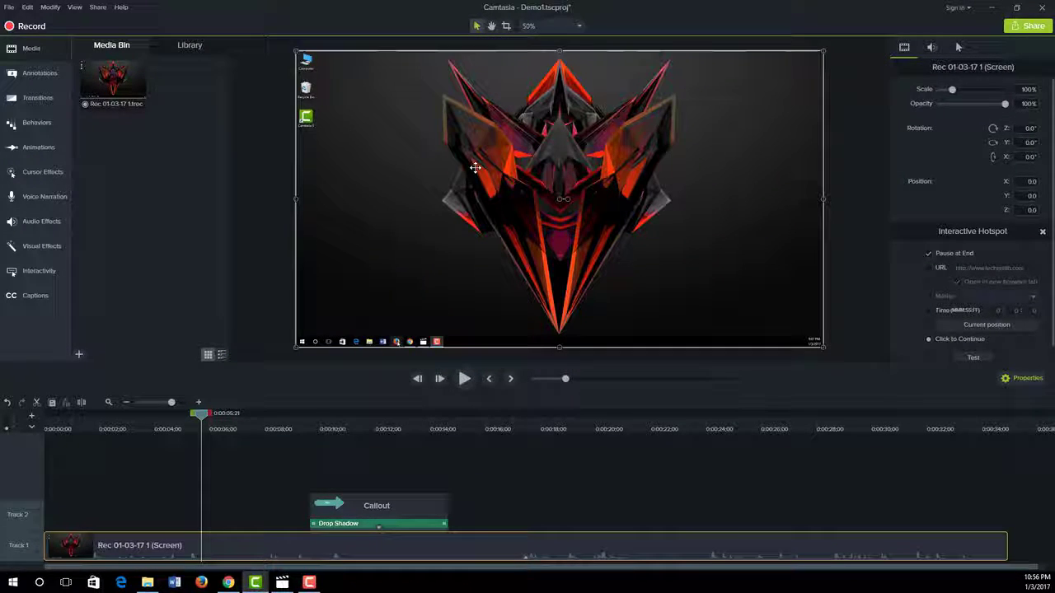
pyautogui.scroll(-3, 473, 170)
pyautogui.scroll(3, 473, 169)
pyautogui.scroll(-2, 473, 171)
pyautogui.scroll(2, 473, 170)
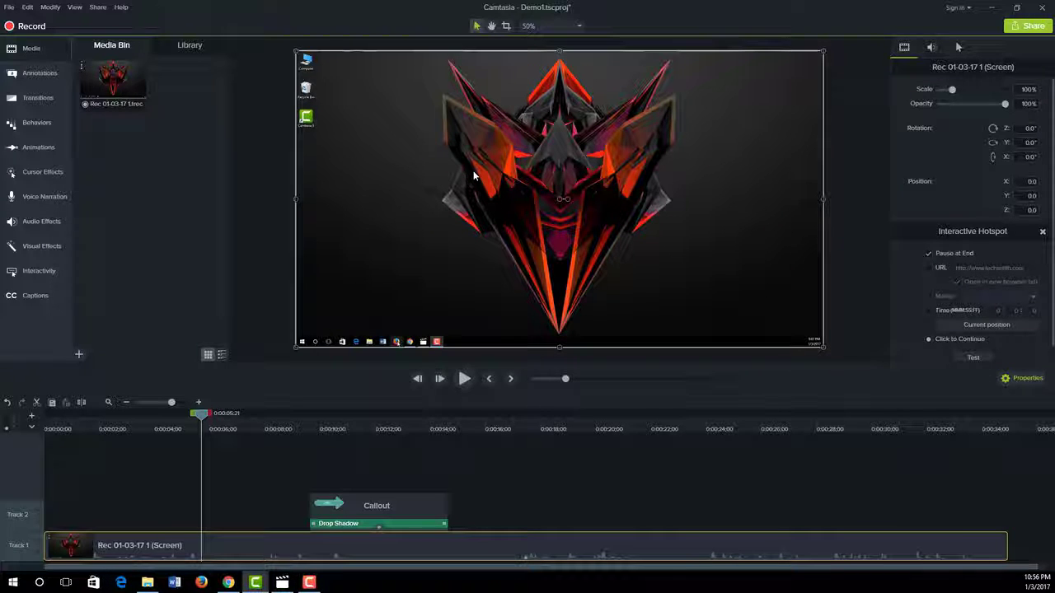
# Try enlarging the recording past the canvas's left edge to about 107%, and fit it back to the canvas at 100%
pyautogui.moveTo(295, 199); pyautogui.dragTo(255, 201)
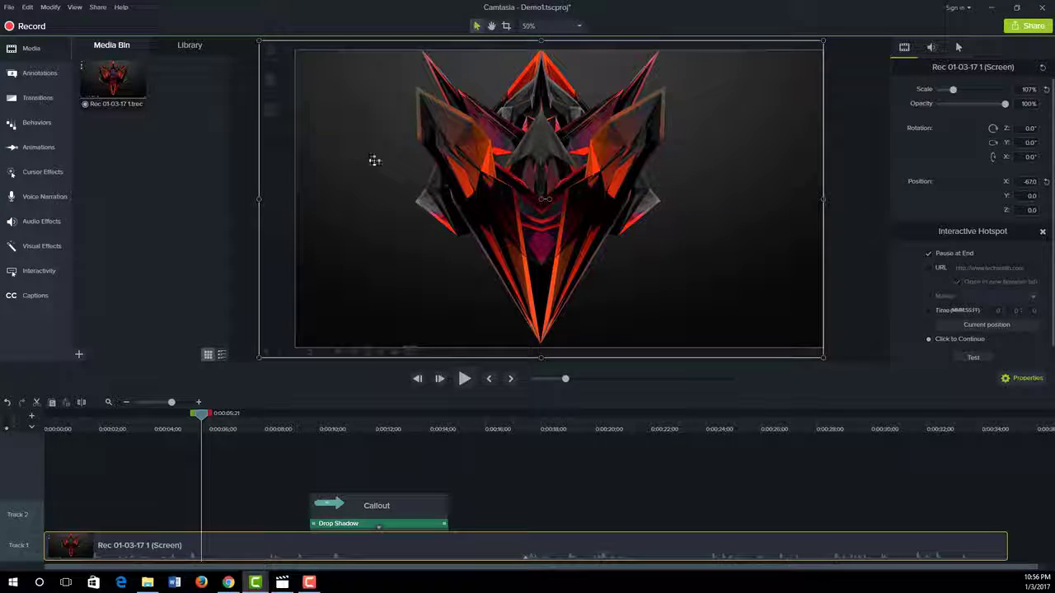
pyautogui.hotkey('ctrl', '-')
pyautogui.hotkey('ctrl', '-')
pyautogui.hotkey('ctrl', '+')
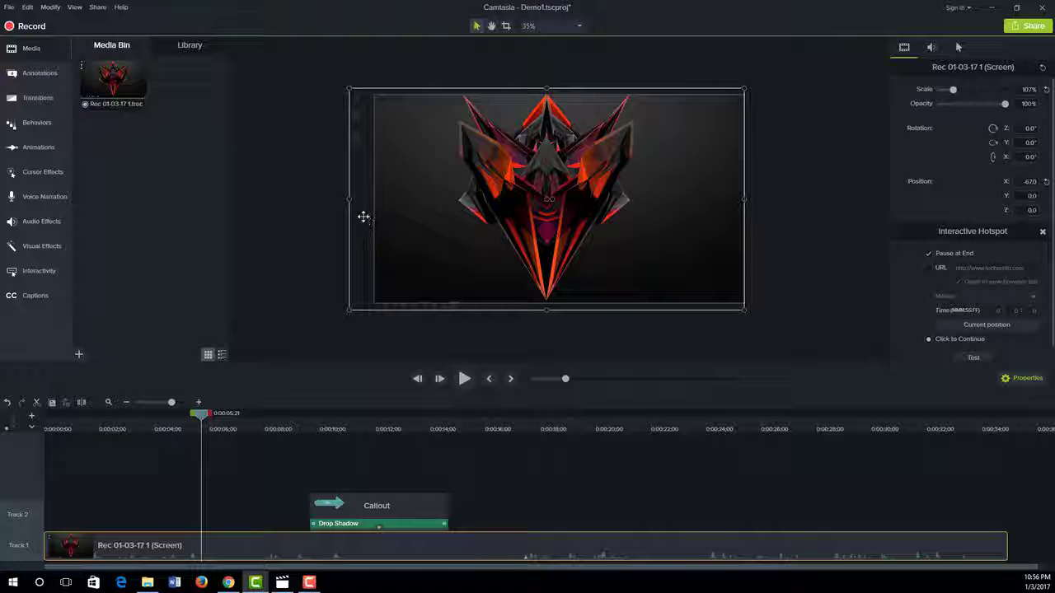
pyautogui.moveTo(349, 198); pyautogui.dragTo(374, 200)
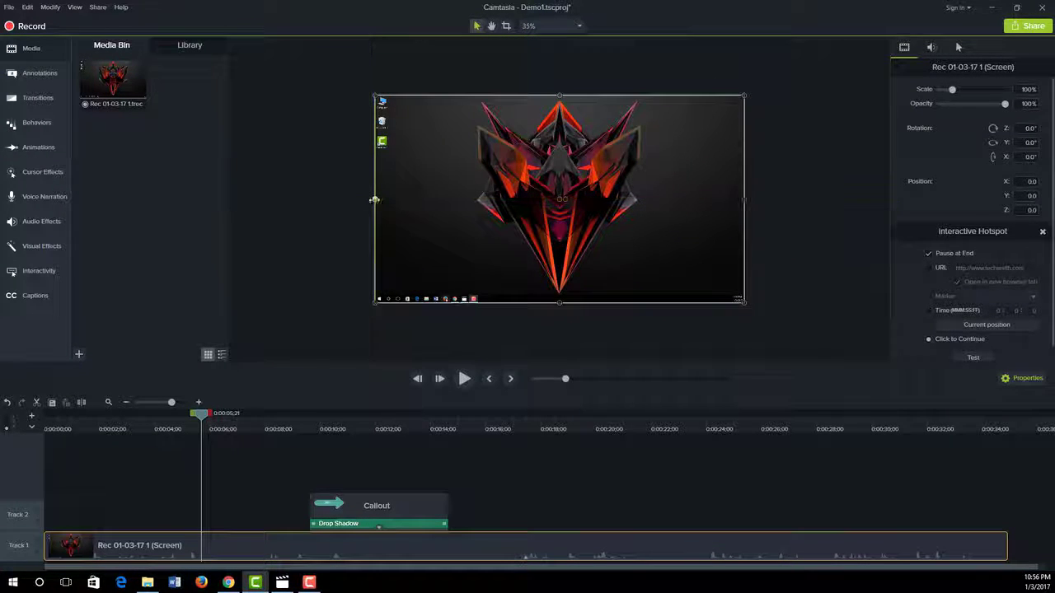
pyautogui.scroll(3, 374, 200)
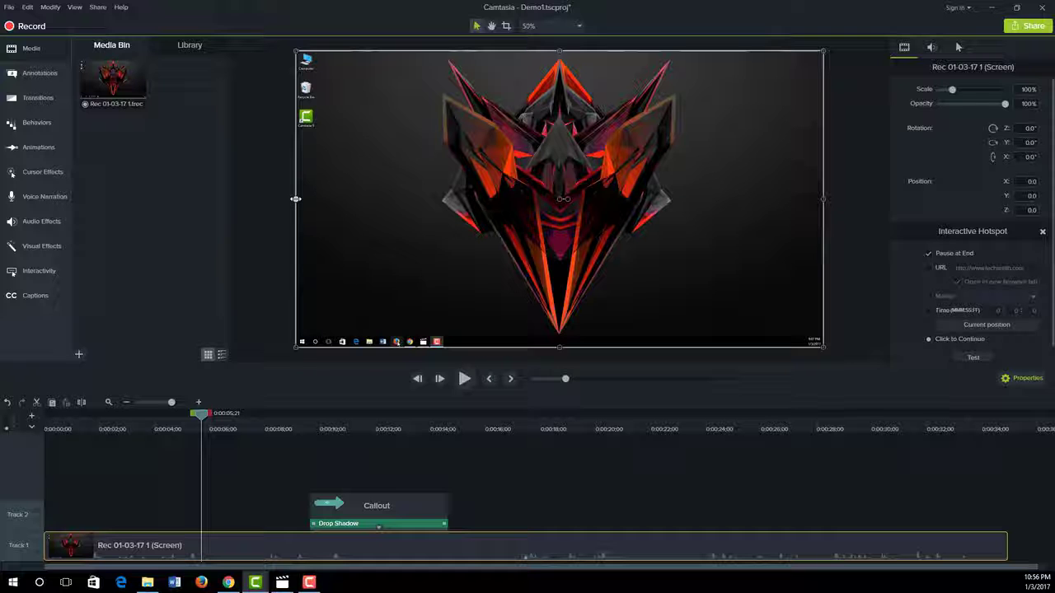
# Shrink the recording to about 96% to expose the canvas, and try yellow and white as the canvas color in the project settings
pyautogui.moveTo(295, 199); pyautogui.dragTo(318, 201)
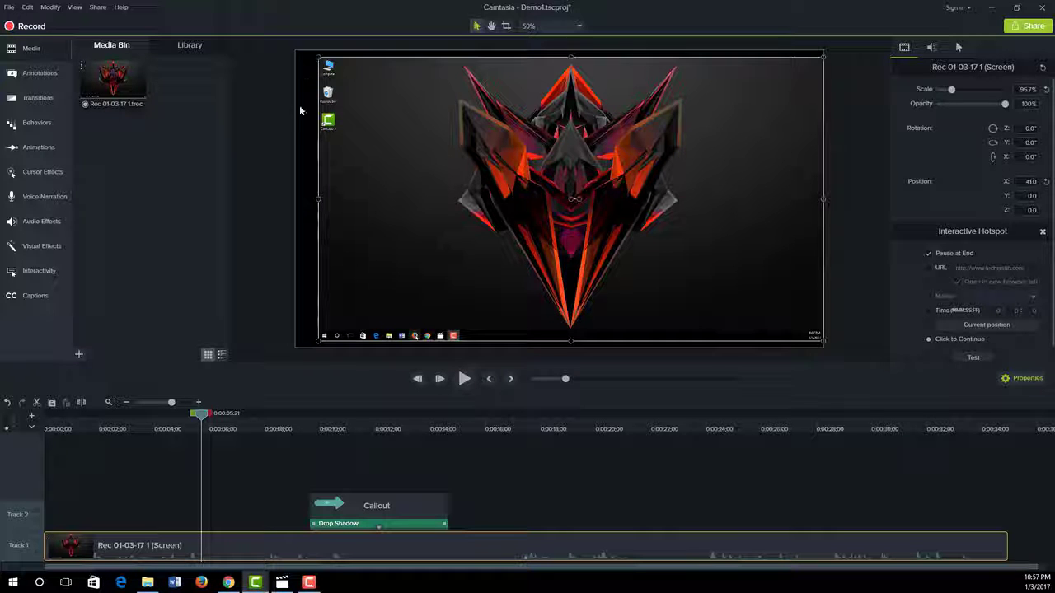
pyautogui.click(533, 28)
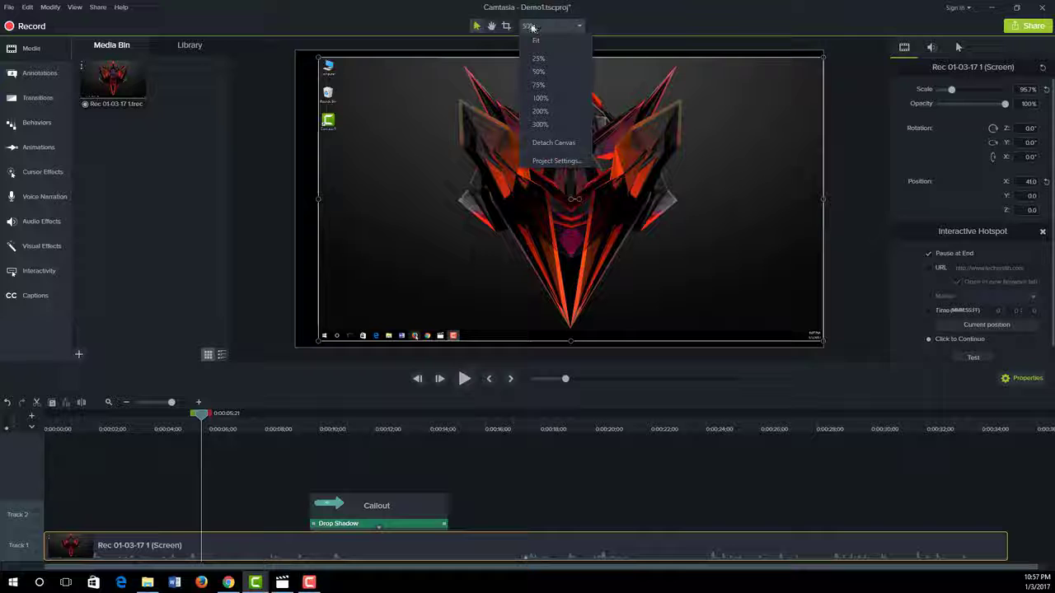
pyautogui.click(553, 163)
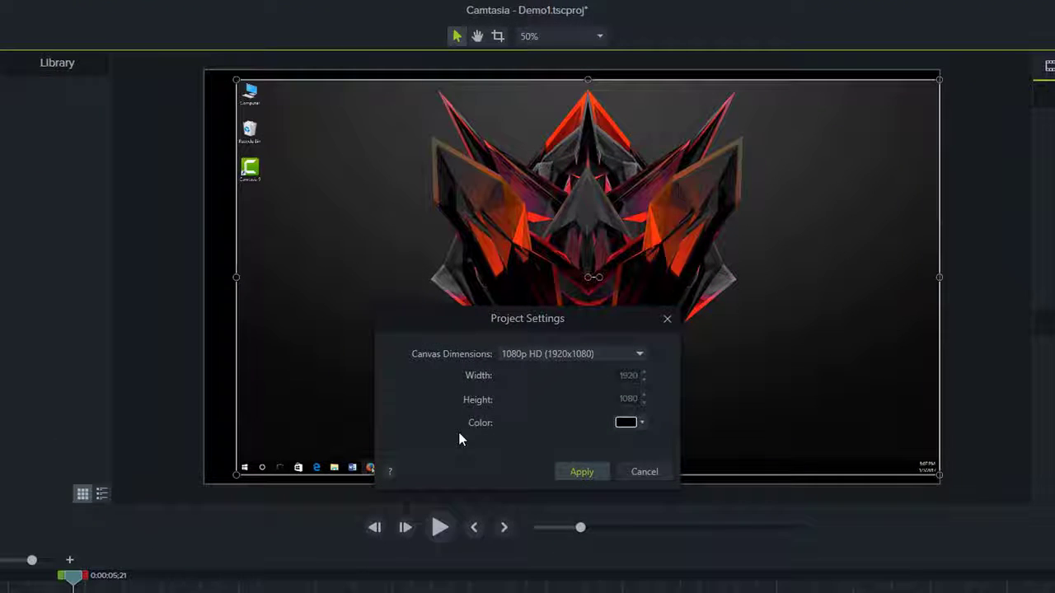
pyautogui.click(630, 424)
pyautogui.click(600, 470)
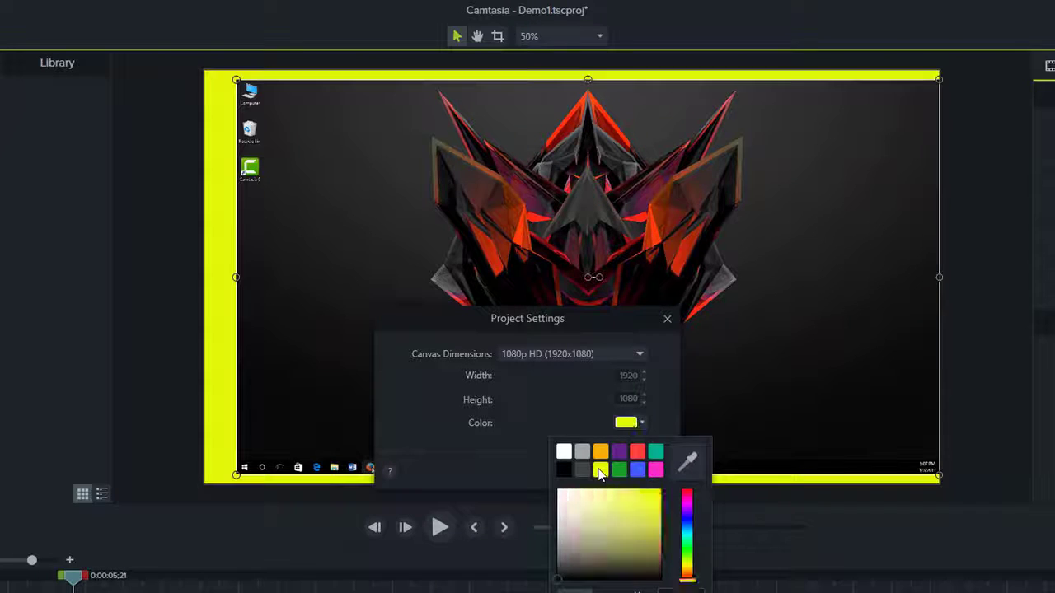
pyautogui.click(629, 424)
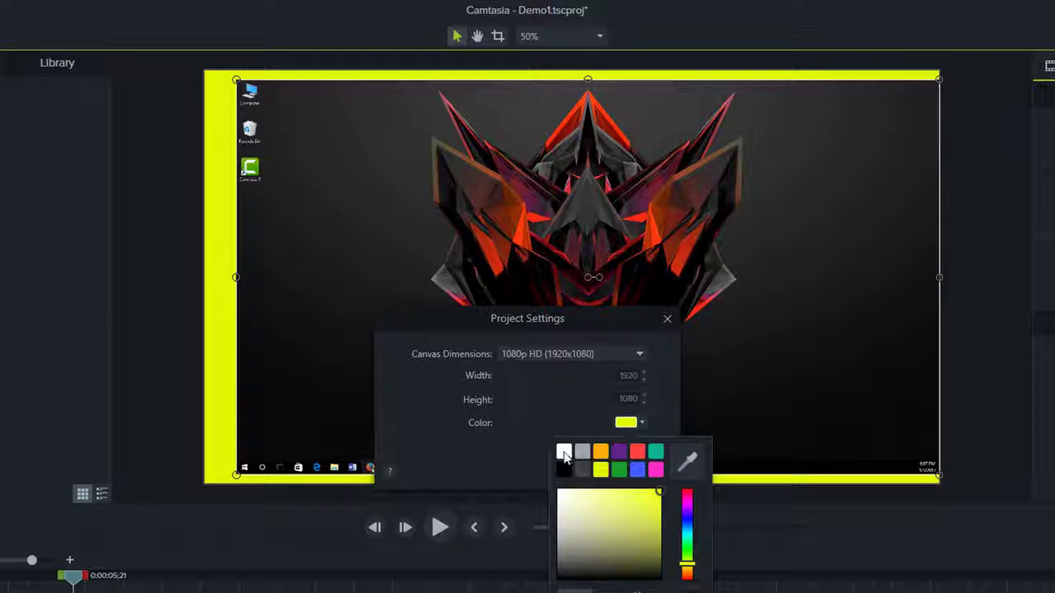
pyautogui.click(563, 454)
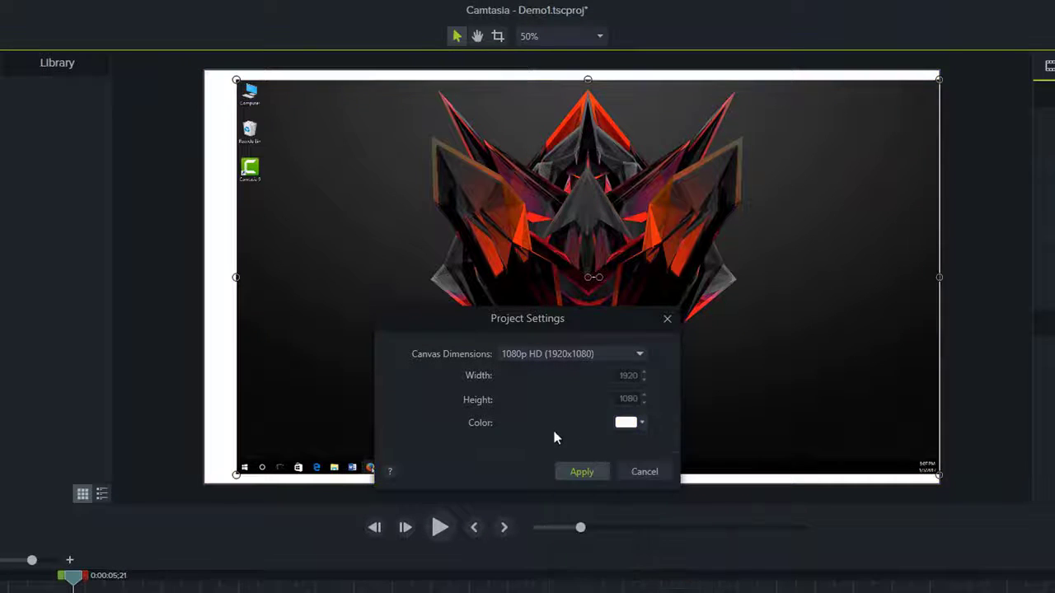
# Set the canvas color to black and the canvas dimensions to 1080p HD (1920x1080), and apply the project settings
pyautogui.click(624, 424)
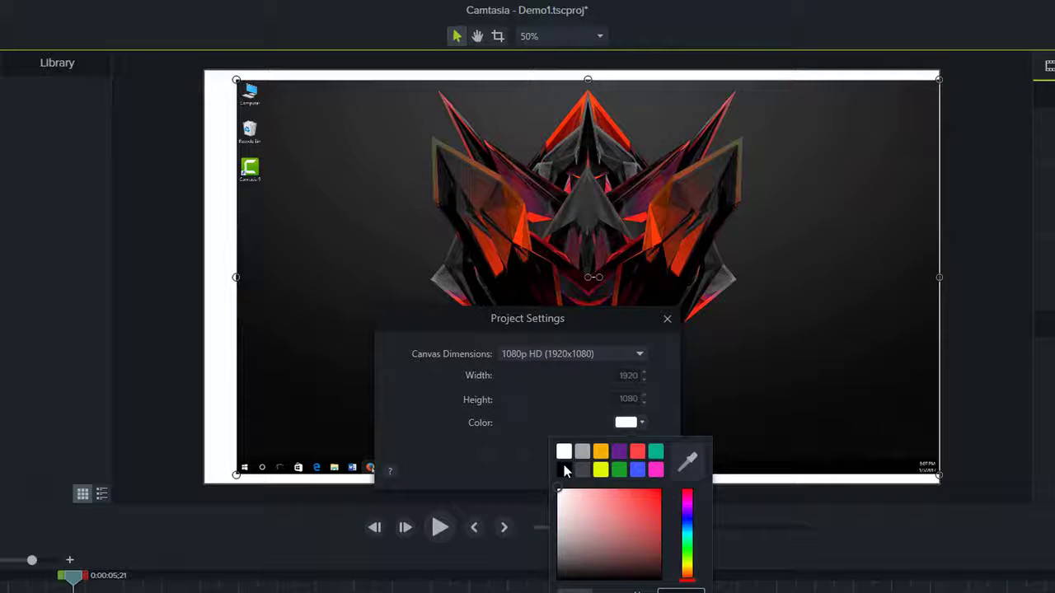
pyautogui.click(564, 468)
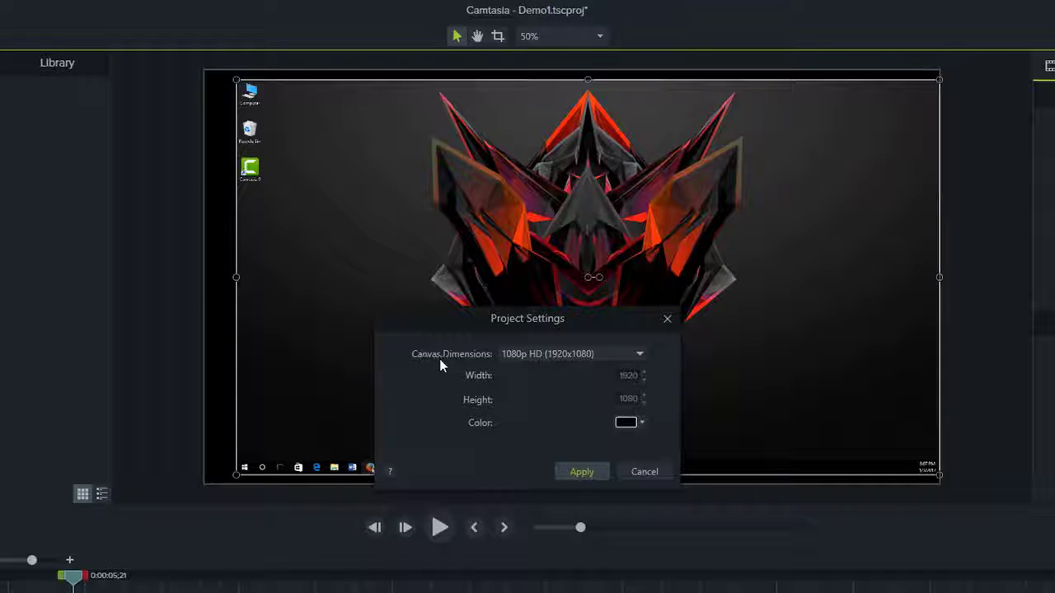
pyautogui.click(566, 355)
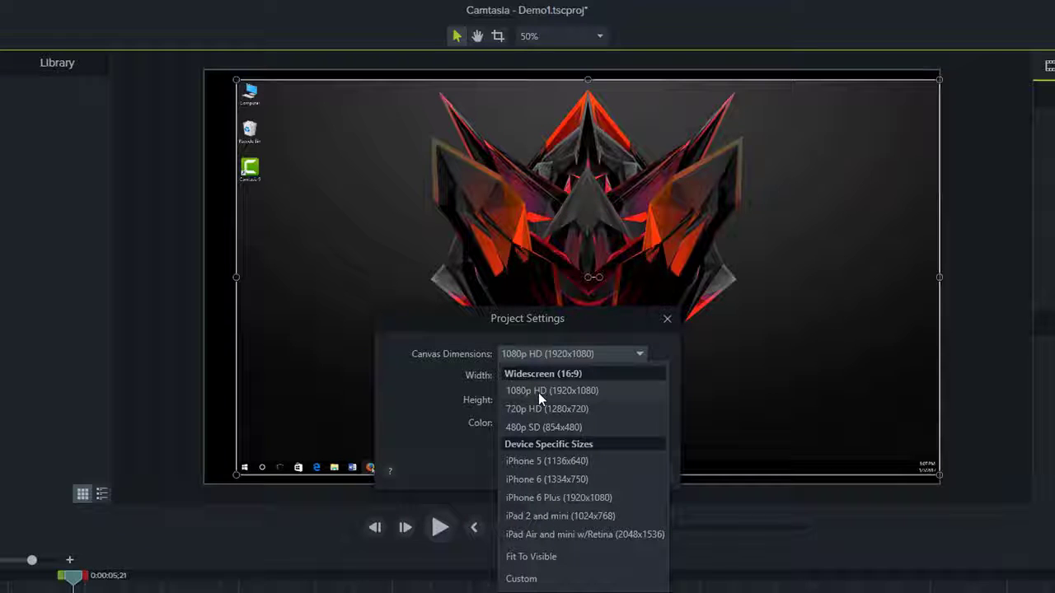
pyautogui.click(538, 392)
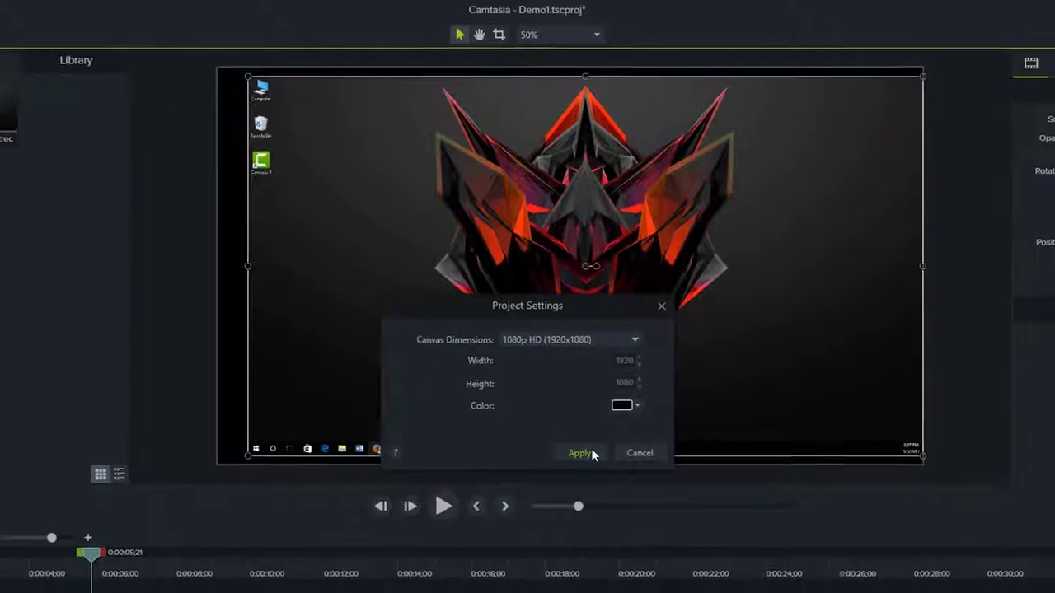
pyautogui.click(581, 452)
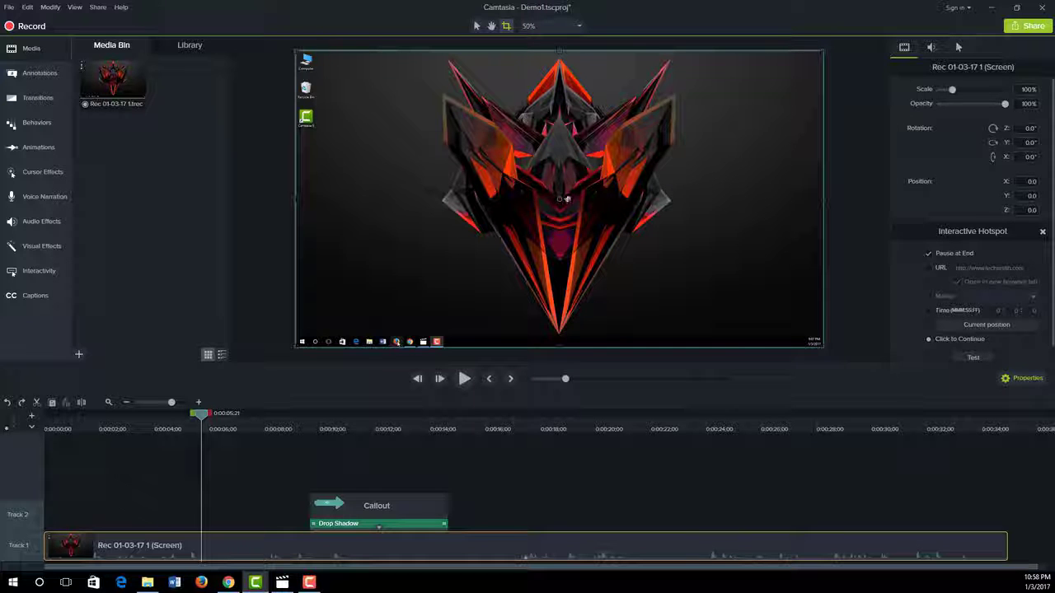
# Rotate the recording a full turn to -360° about Z, try cropping its right side, and undo the crop
pyautogui.moveTo(567, 199); pyautogui.dragTo(491, 66)
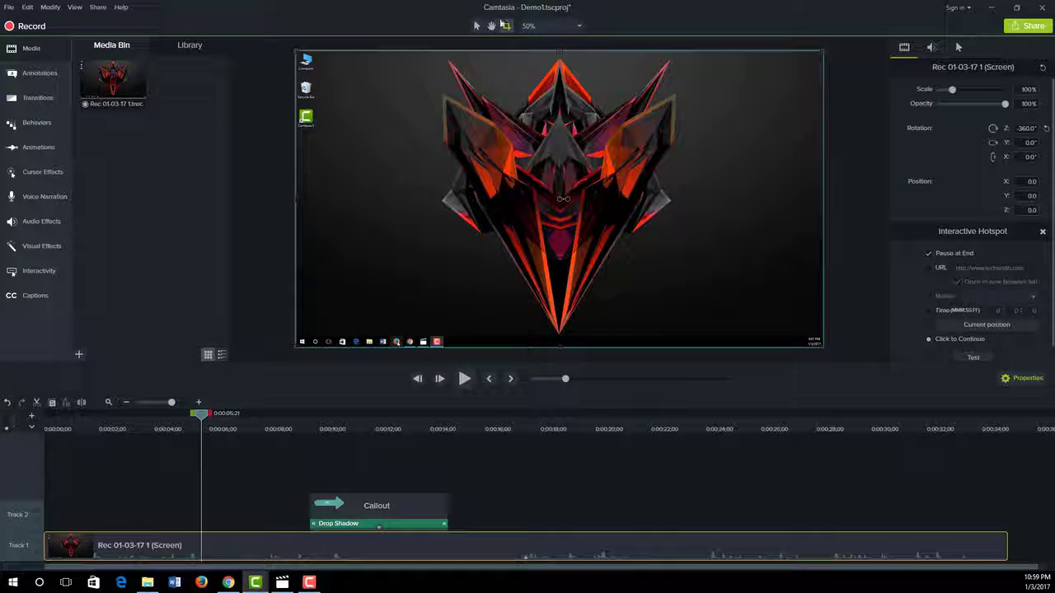
pyautogui.click(504, 26)
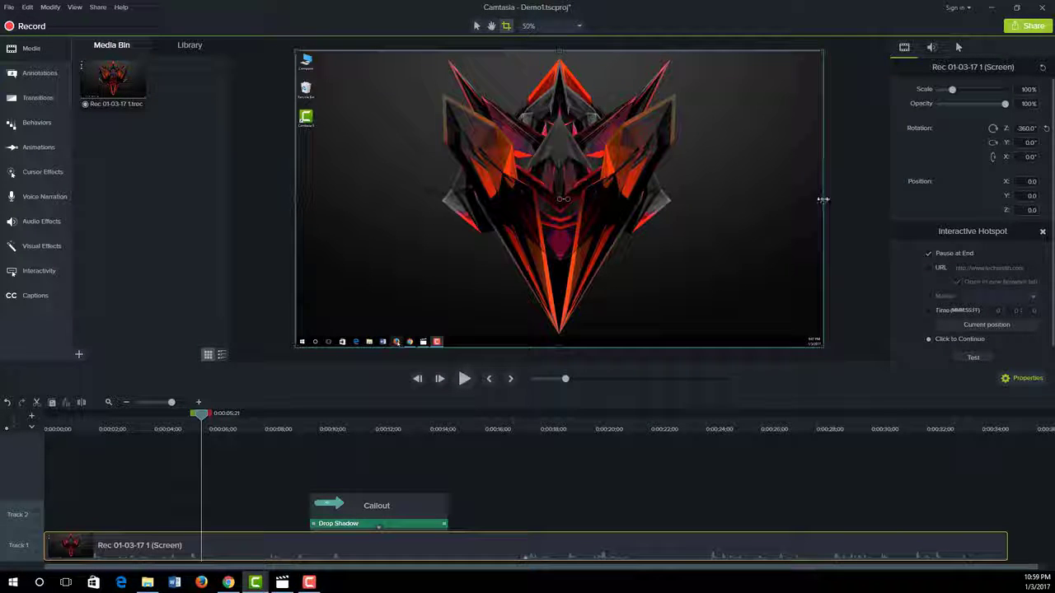
pyautogui.moveTo(822, 199); pyautogui.dragTo(740, 202)
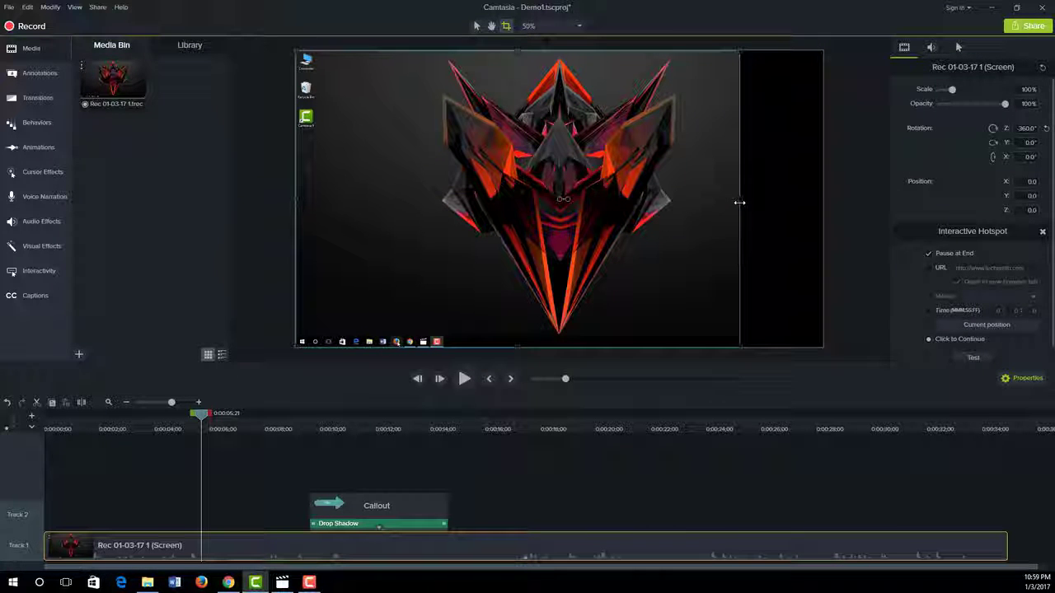
pyautogui.hotkey('ctrl', 'z')
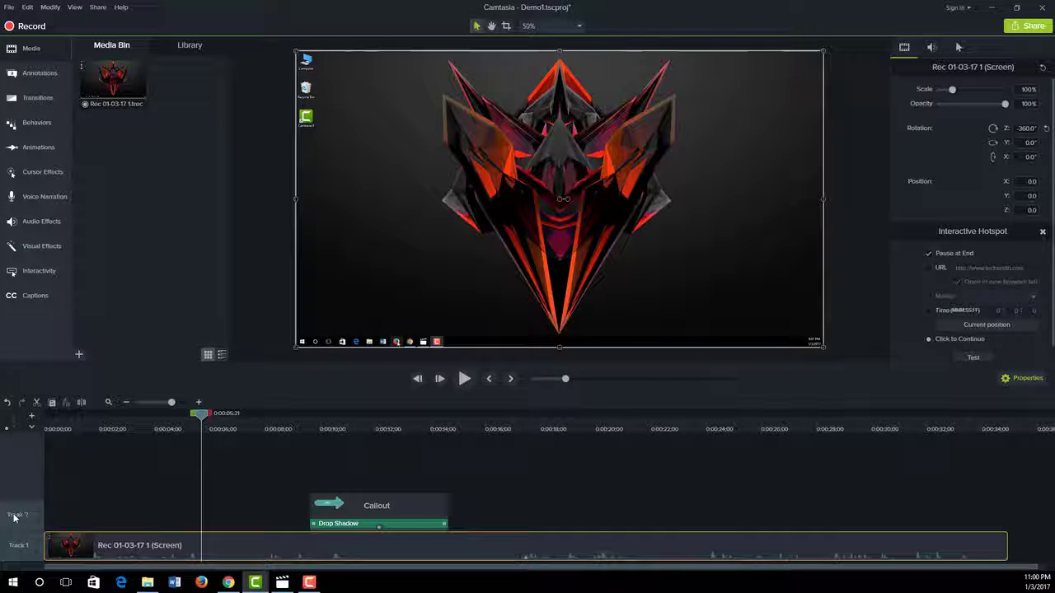
# Add a new empty track to the timeline above Track 2
pyautogui.moveTo(177, 554); pyautogui.dragTo(106, 552)
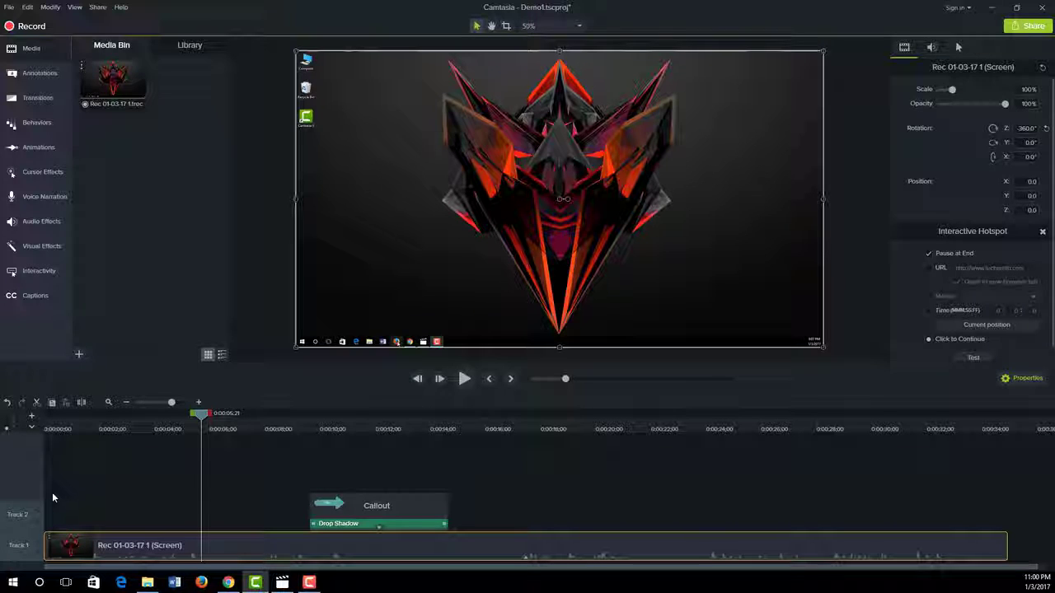
pyautogui.click(31, 416)
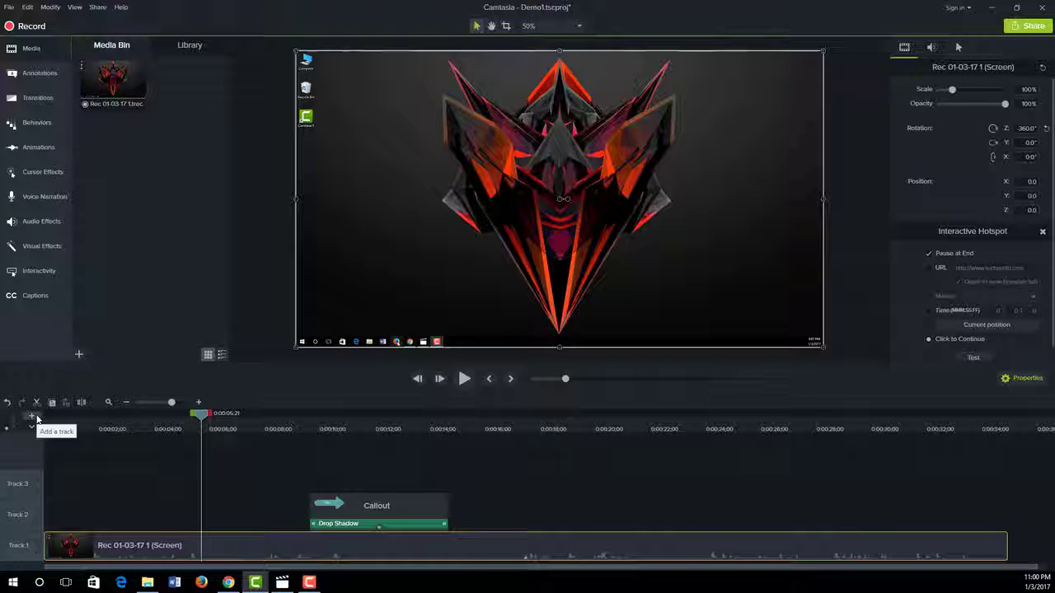
# Import the image pro.jpg from the Documents folder inside Downloads into the media bin
pyautogui.click(27, 6)
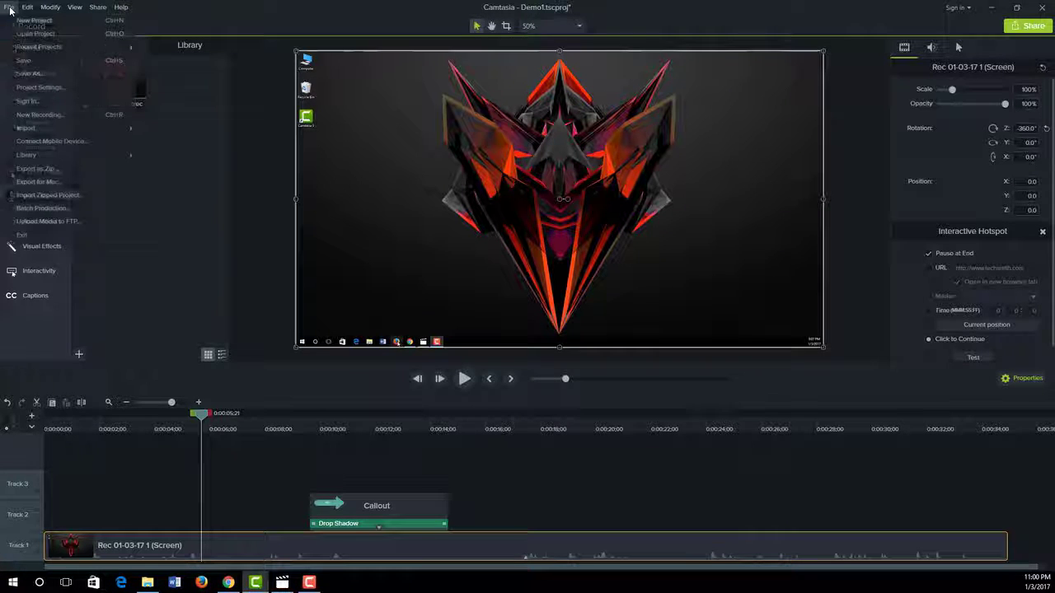
pyautogui.moveTo(10, 6)
pyautogui.moveTo(99, 128)
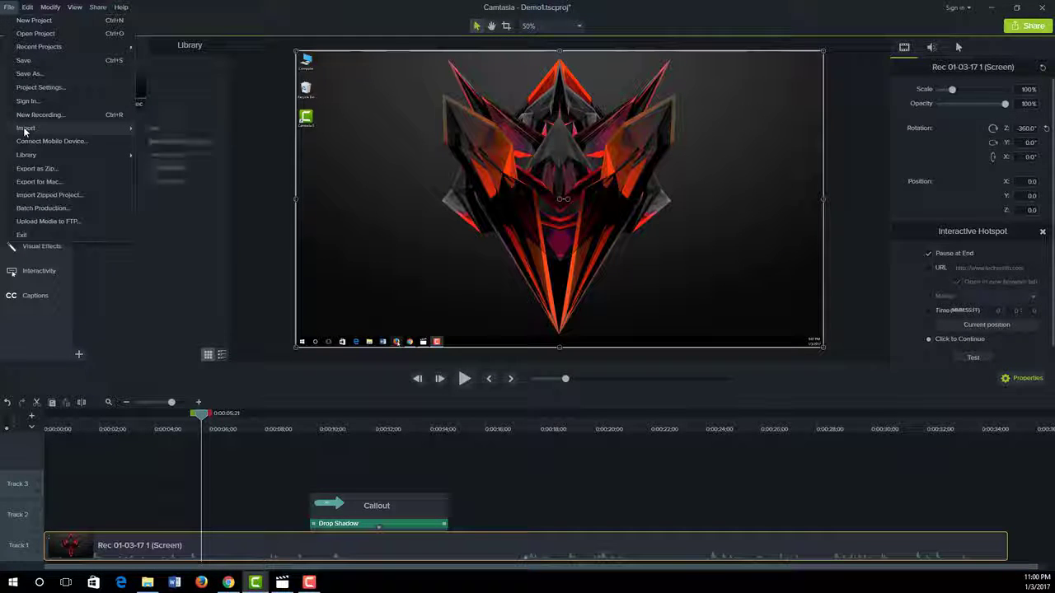
pyautogui.click(178, 128)
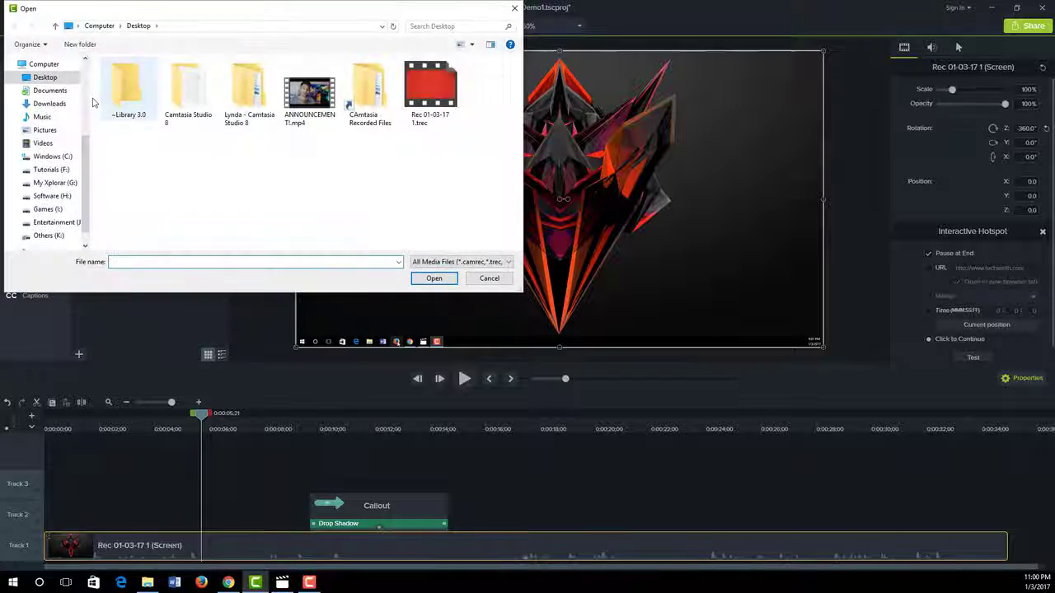
pyautogui.click(51, 103)
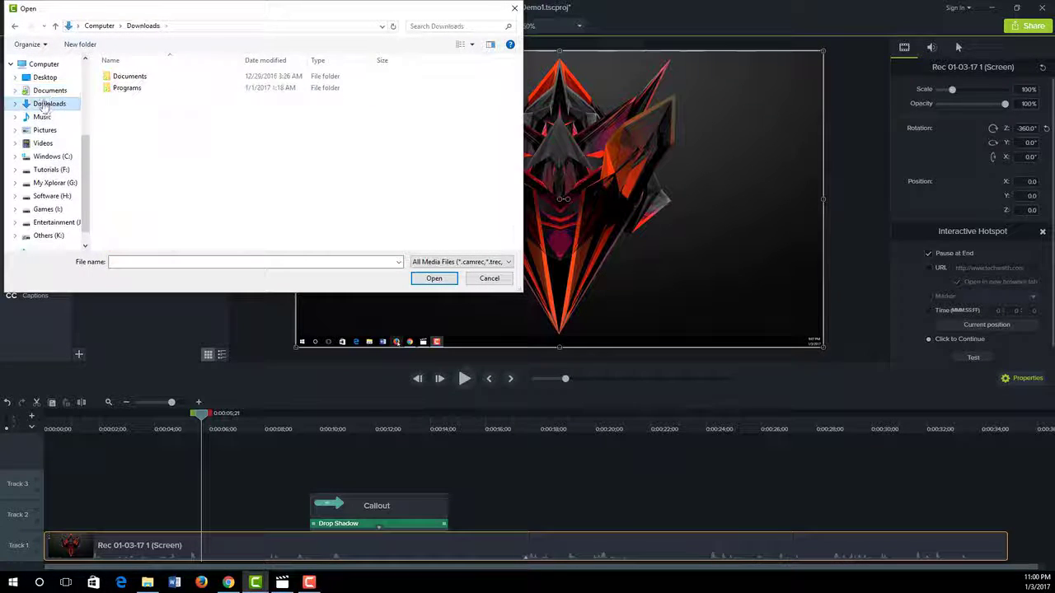
pyautogui.doubleClick(130, 76)
pyautogui.doubleClick(249, 89)
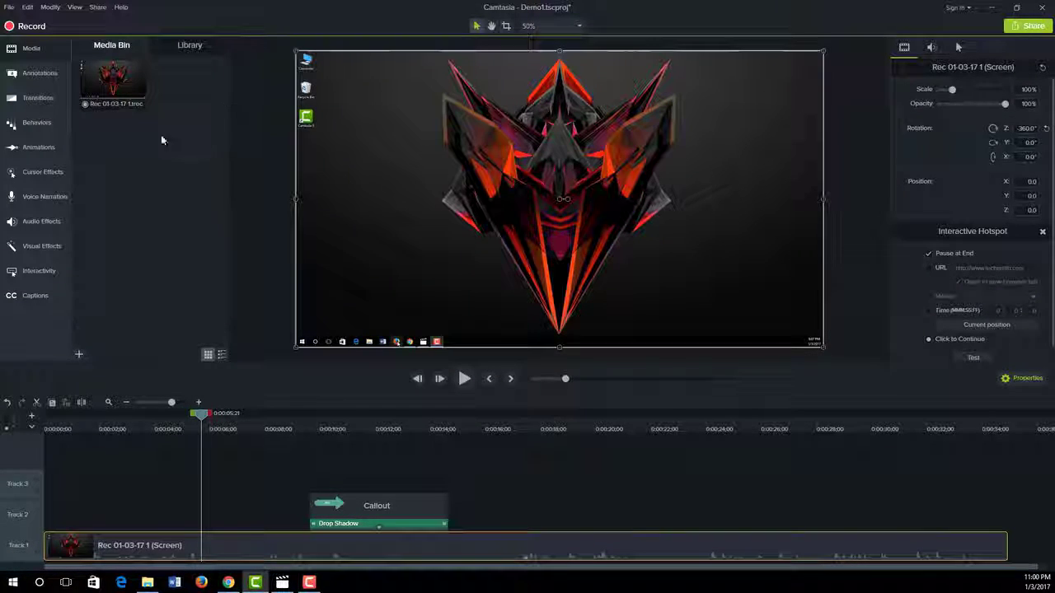
# Place pro.jpg on Track 3 starting at about 6 seconds, and move the playhead to 0:00:03;22
pyautogui.moveTo(187, 82); pyautogui.dragTo(210, 491)
pyautogui.moveTo(191, 429); pyautogui.dragTo(345, 429)
pyautogui.moveTo(286, 452); pyautogui.dragTo(146, 448)
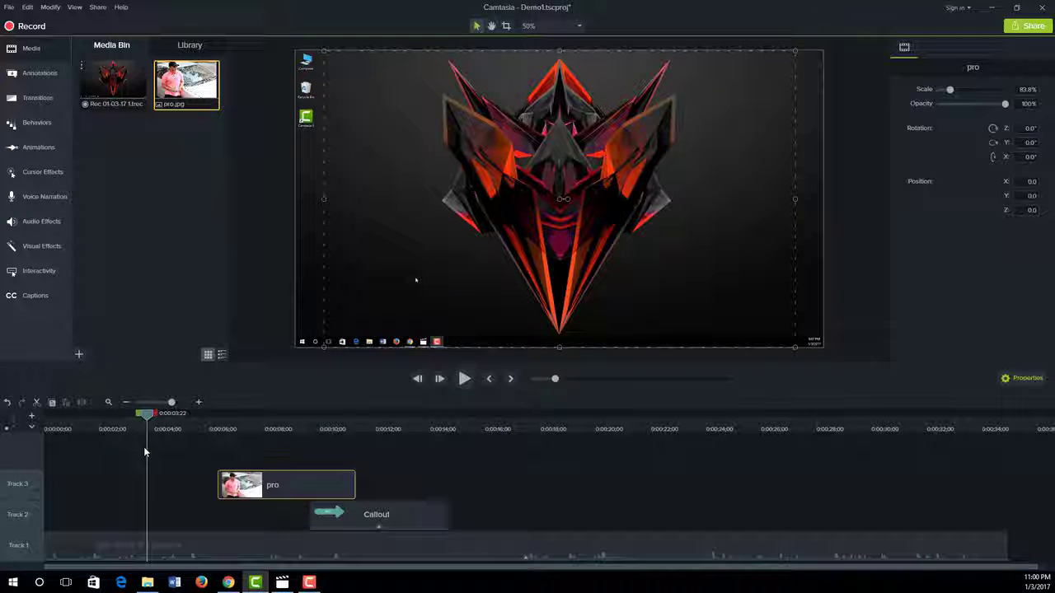
# Add four more empty tracks to the timeline above Track 3
pyautogui.click(31, 416)
pyautogui.click(31, 416)
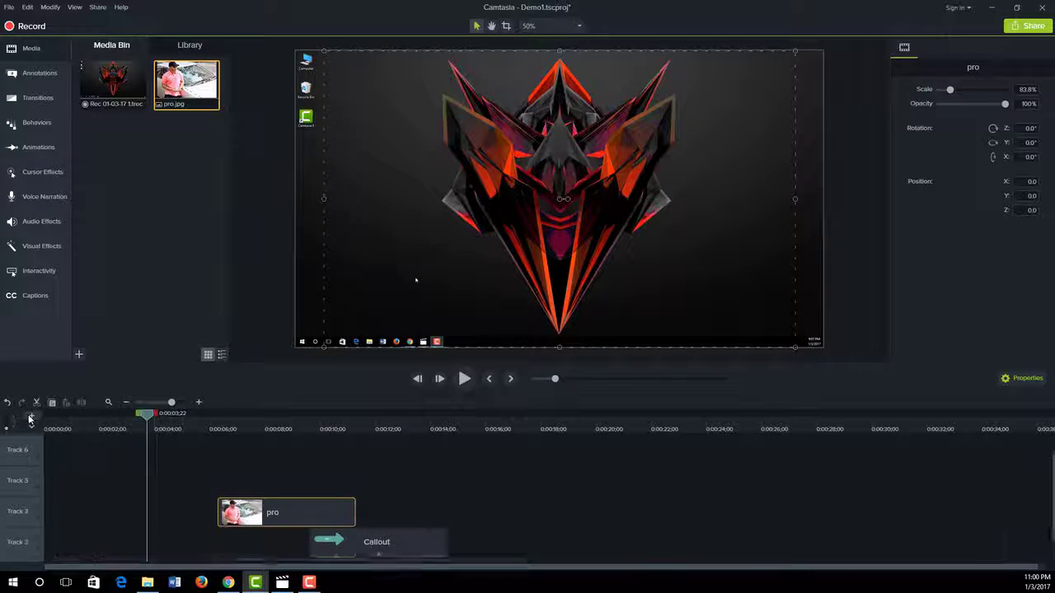
pyautogui.click(31, 416)
pyautogui.click(32, 416)
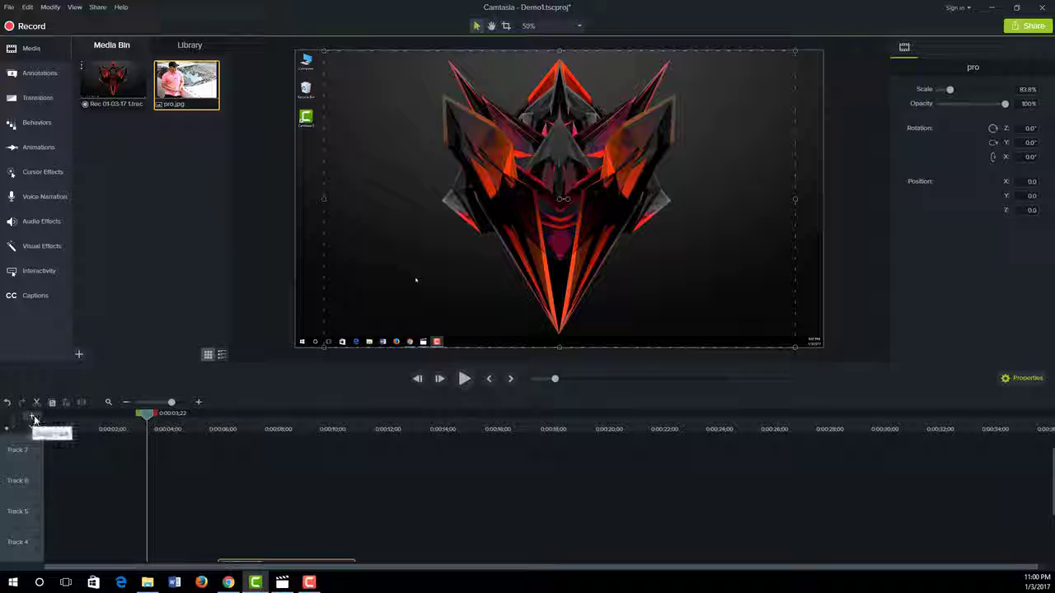
# Separate the audio and video of the screen recording on Track 1
pyautogui.scroll(-3, 489, 496)
pyautogui.click(67, 544)
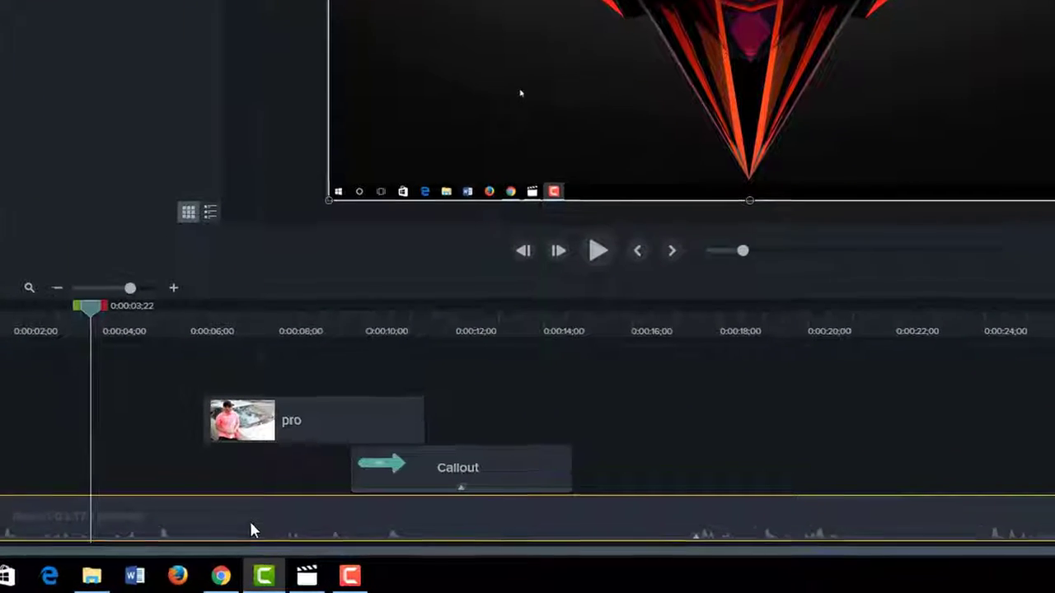
pyautogui.rightClick(249, 546)
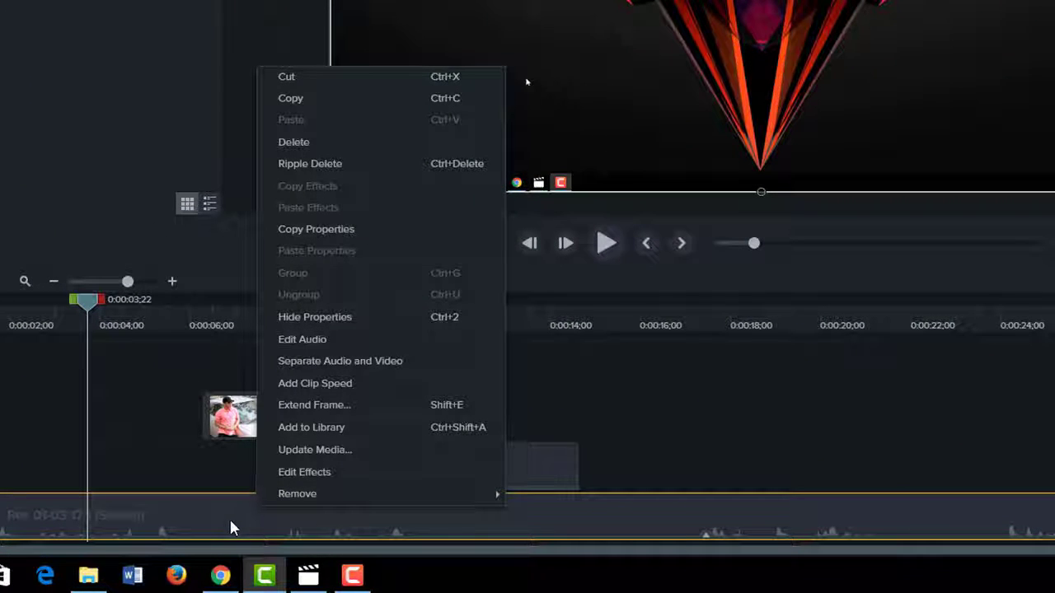
pyautogui.click(291, 361)
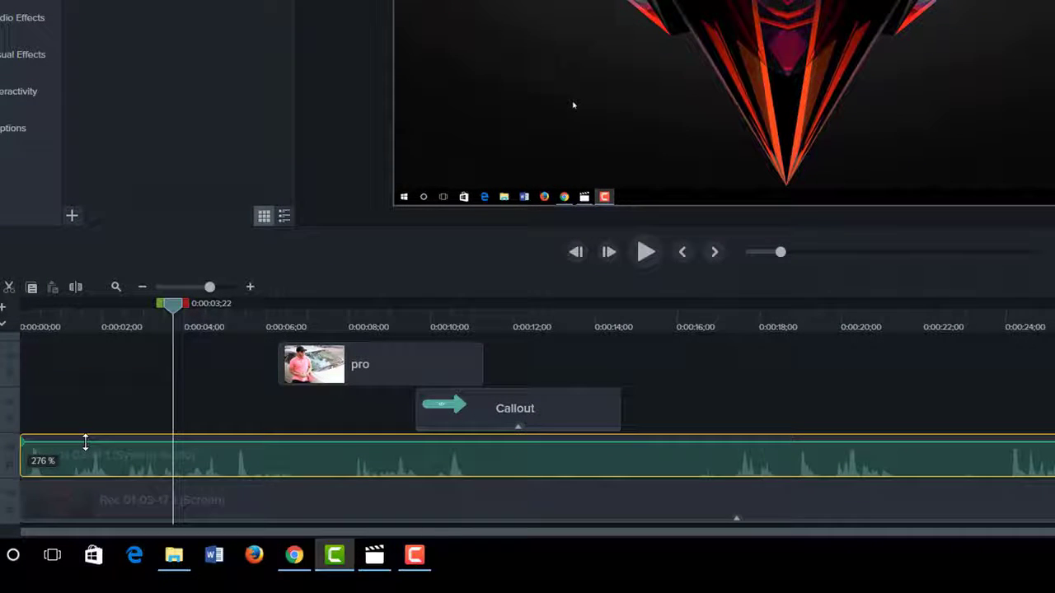
# Select the separated screen video and system audio clips in turn to inspect them individually
pyautogui.click(220, 501)
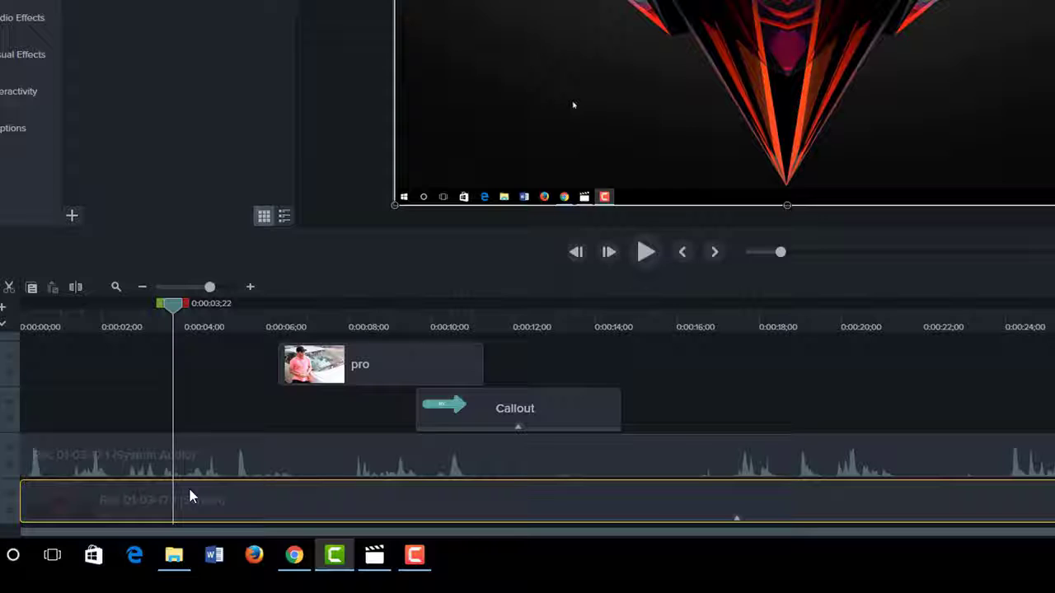
pyautogui.click(129, 464)
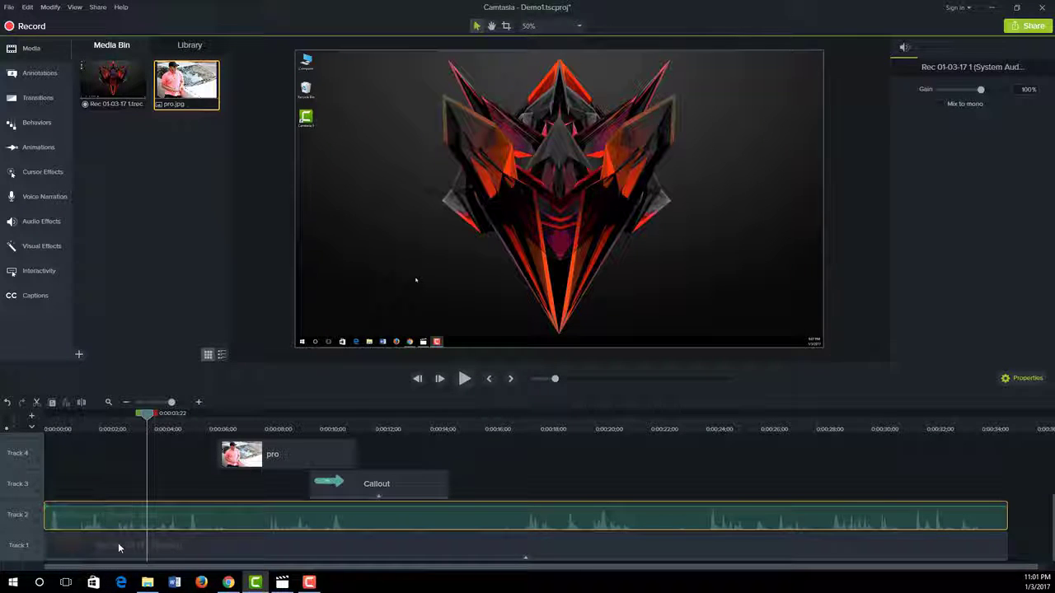
pyautogui.click(118, 548)
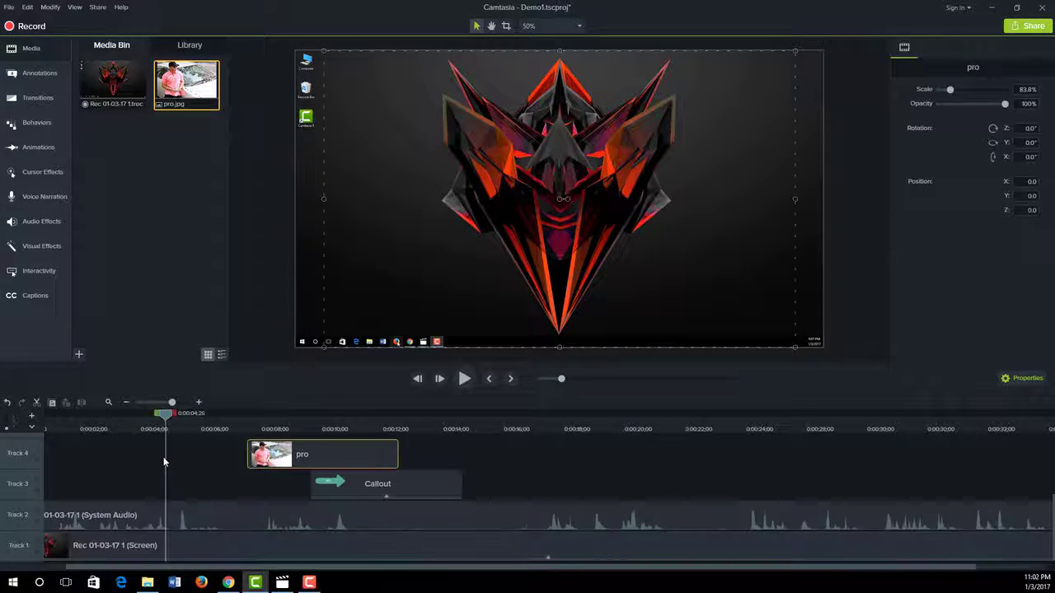
# Move the playhead to 0:00:06;13 and magnify the timeline around the pro and Callout clips
pyautogui.moveTo(163, 458); pyautogui.dragTo(217, 452)
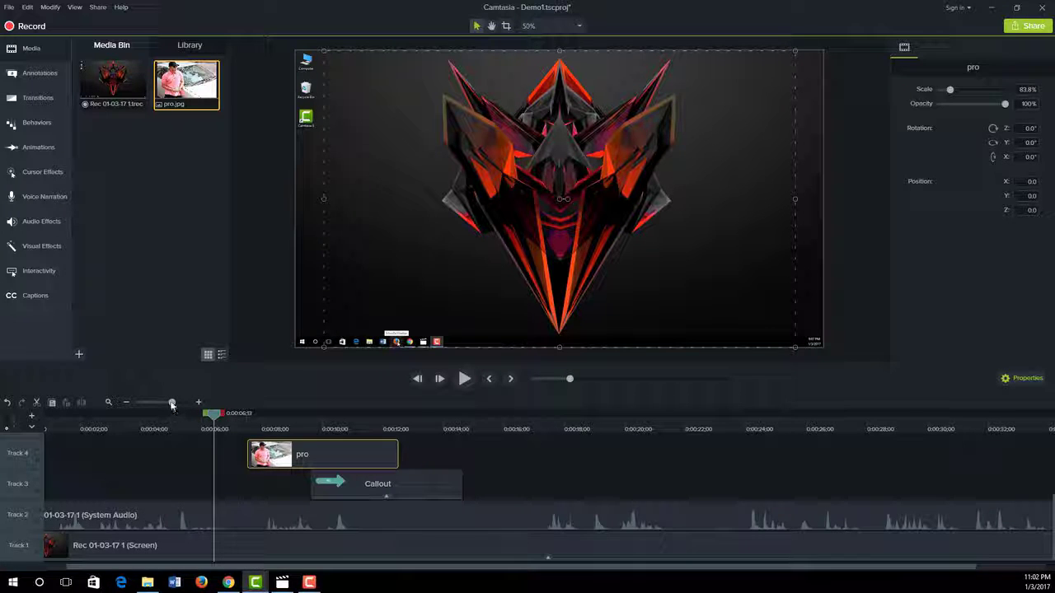
pyautogui.moveTo(171, 404)
pyautogui.mouseDown()
pyautogui.moveTo(160, 405)
pyautogui.moveTo(175, 408)
pyautogui.mouseUp()
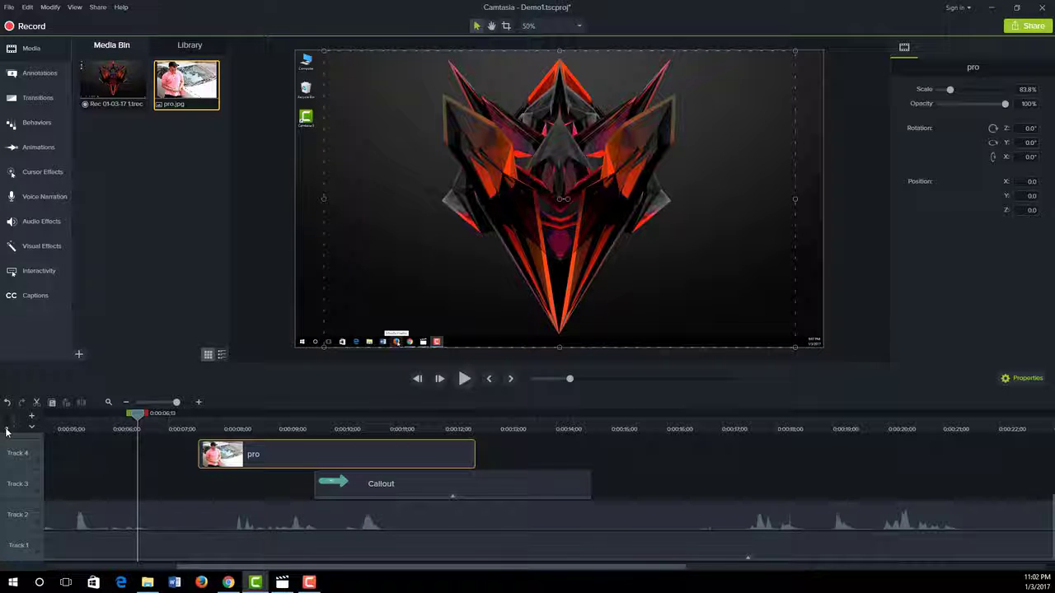
pyautogui.moveTo(7, 430); pyautogui.dragTo(9, 430)
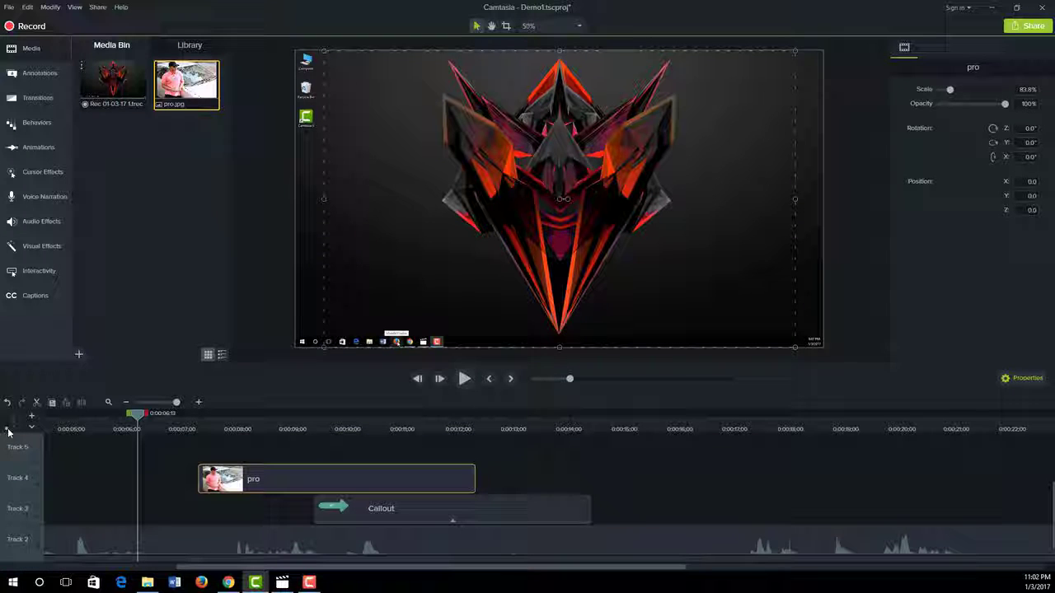